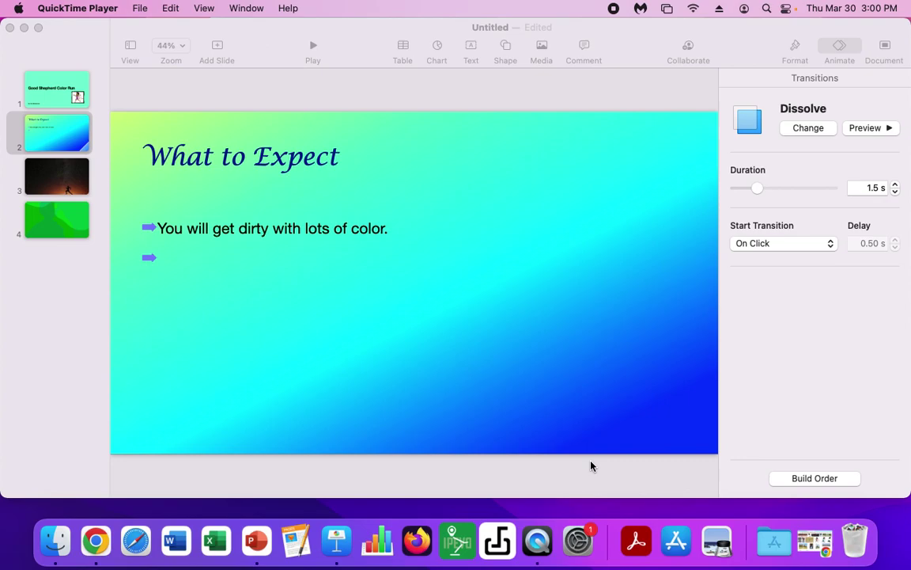
- Show slide 1 and select its title to give it a build-in animation
{"action": "left_click", "coordinate": [50, 91]}
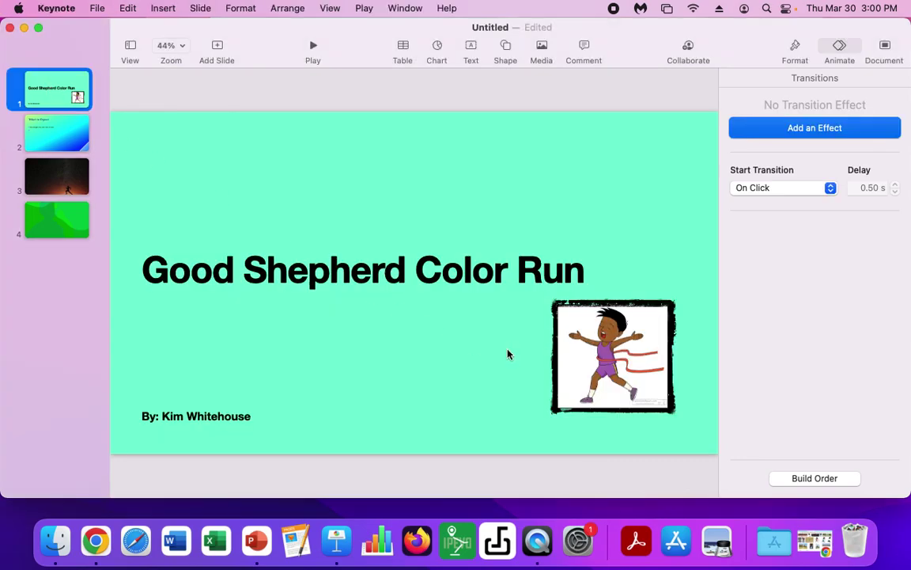
{"action": "left_click", "coordinate": [491, 270]}
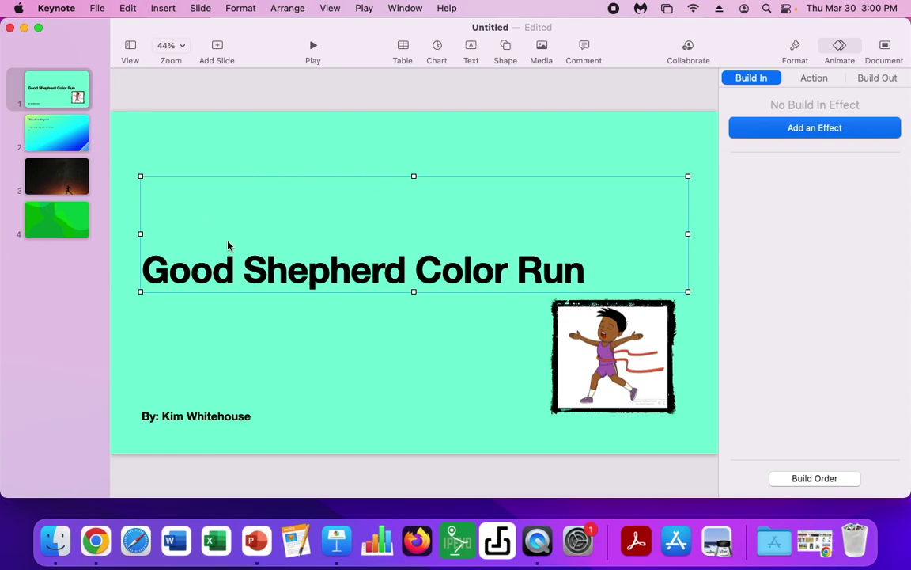
- Give the slide 1 title a Confetti build-in effect lasting 1.5 s
{"action": "left_click", "coordinate": [840, 52]}
{"action": "left_click", "coordinate": [840, 51]}
{"action": "left_click", "coordinate": [833, 131]}
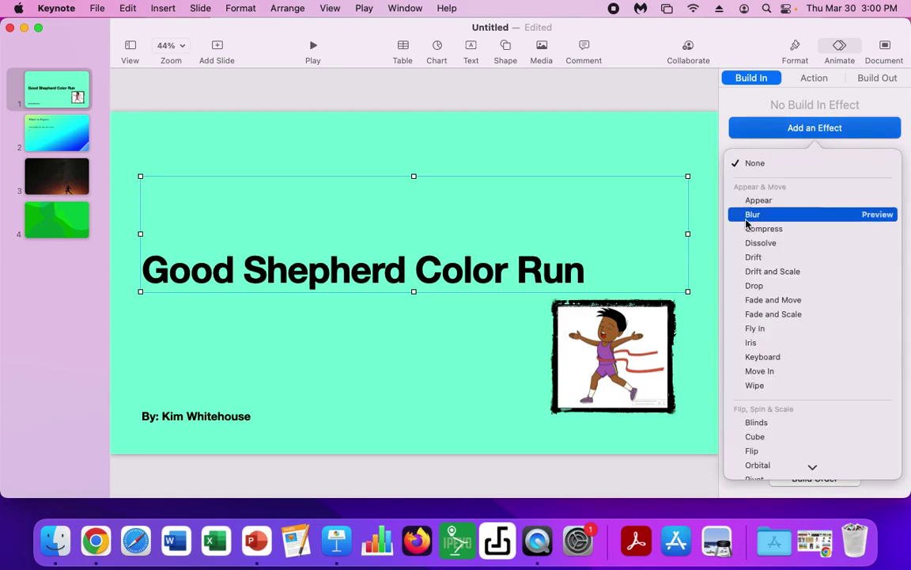
{"action": "scroll", "coordinate": [774, 457], "scroll_direction": "down", "scroll_amount": 1}
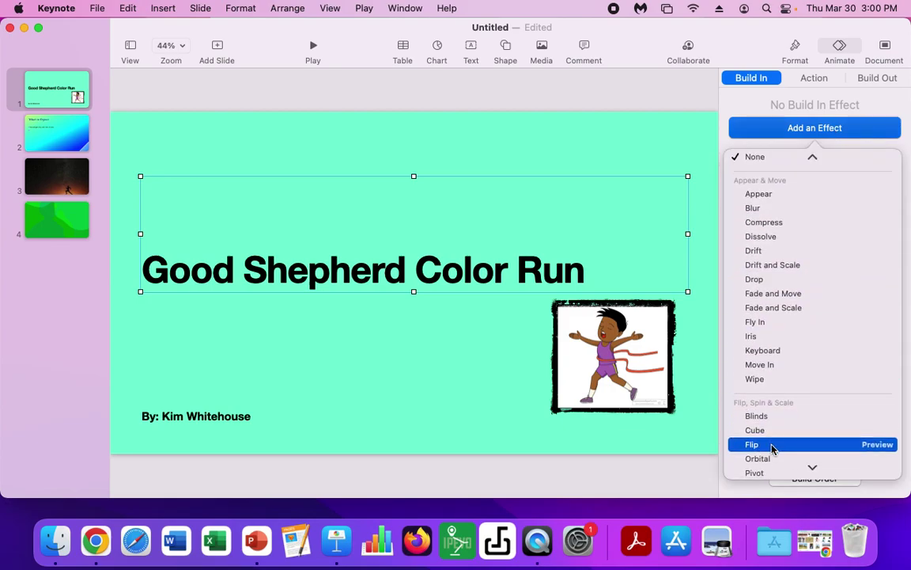
{"action": "mouse_move", "coordinate": [812, 468]}
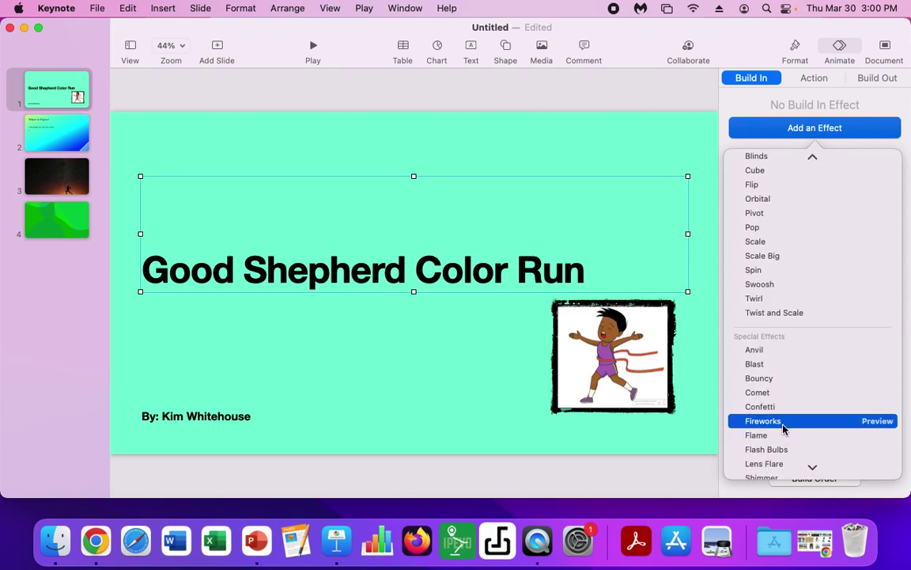
{"action": "left_click", "coordinate": [773, 407]}
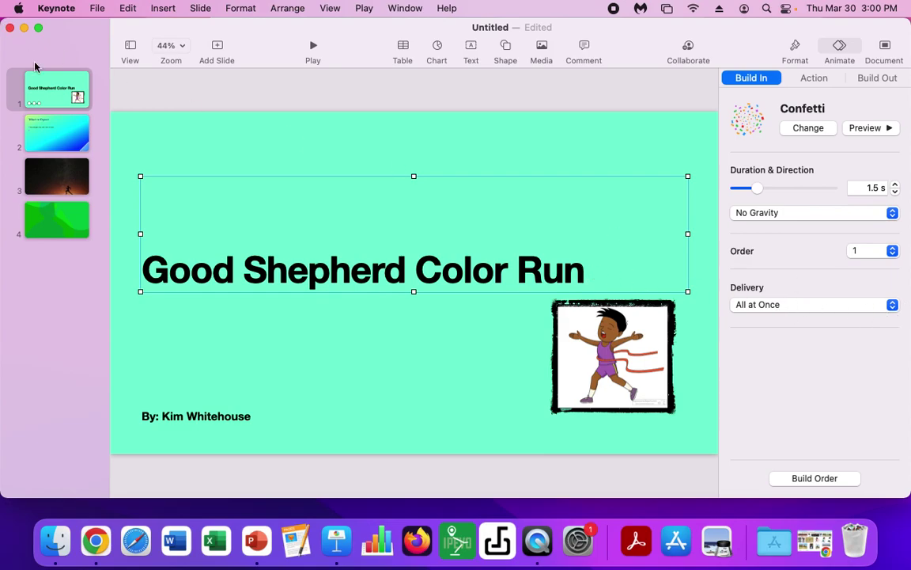
- Enter 'Lots of families run' as the second bullet on slide 2
{"action": "left_click", "coordinate": [63, 111]}
{"action": "left_click", "coordinate": [243, 235]}
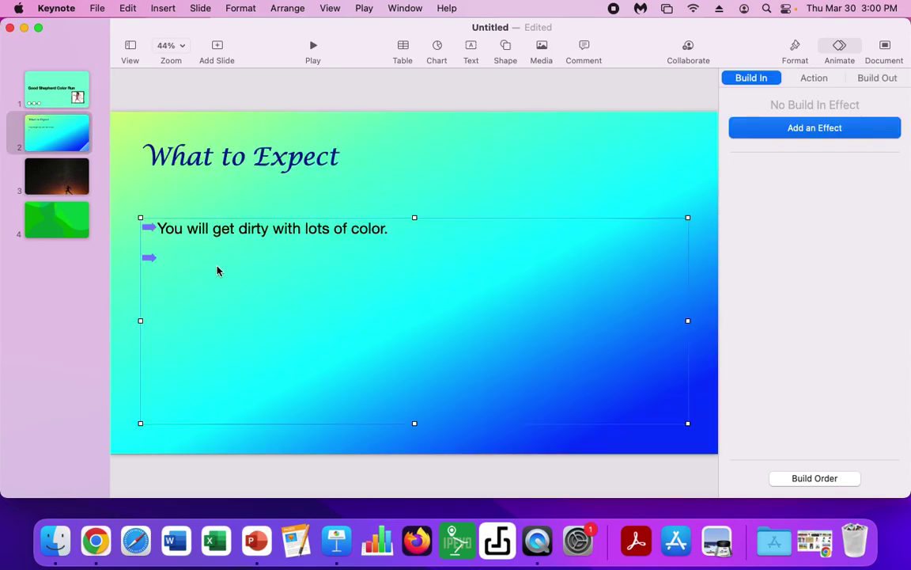
{"action": "left_click", "coordinate": [219, 260]}
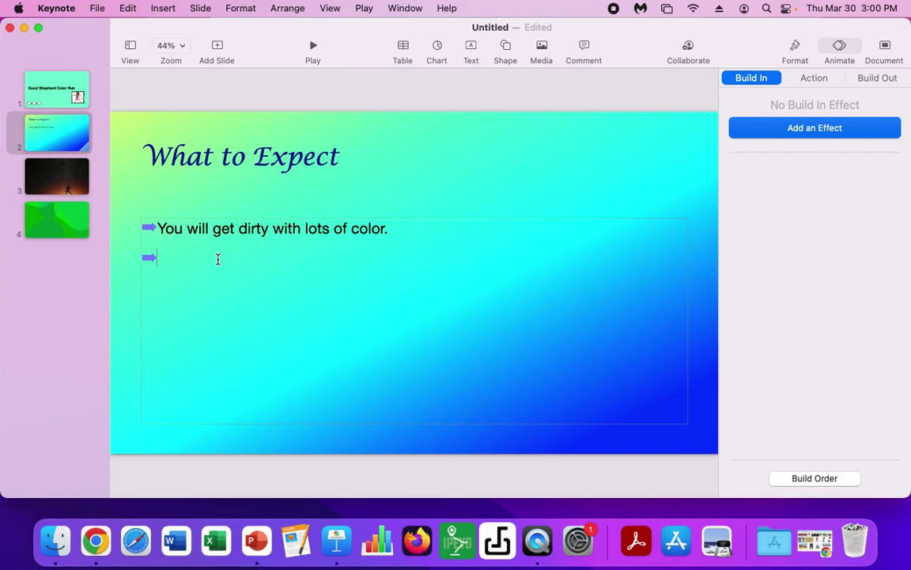
{"action": "type", "text": "Lots of families run."}
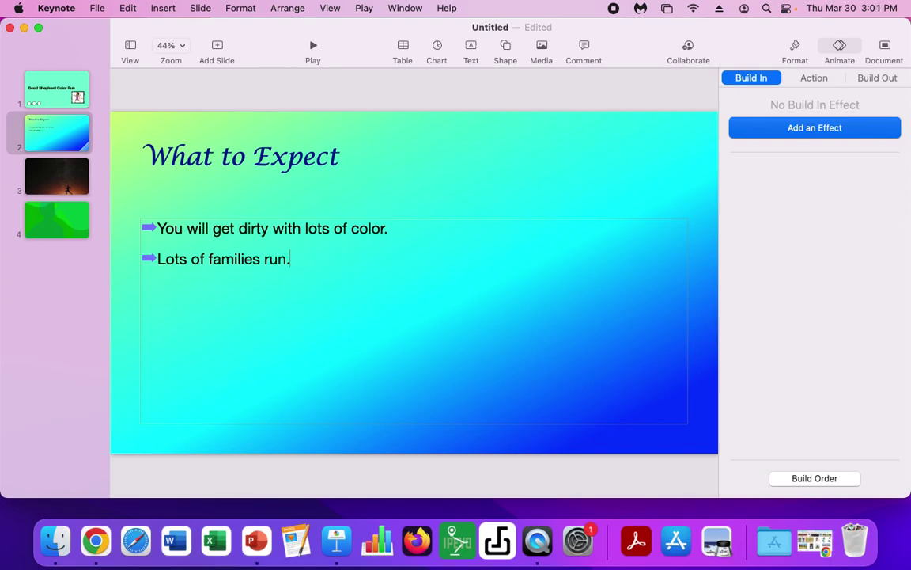
- Apply the Flash Bulbs build-in to the slide 2 bullet text
{"action": "left_click", "coordinate": [451, 172]}
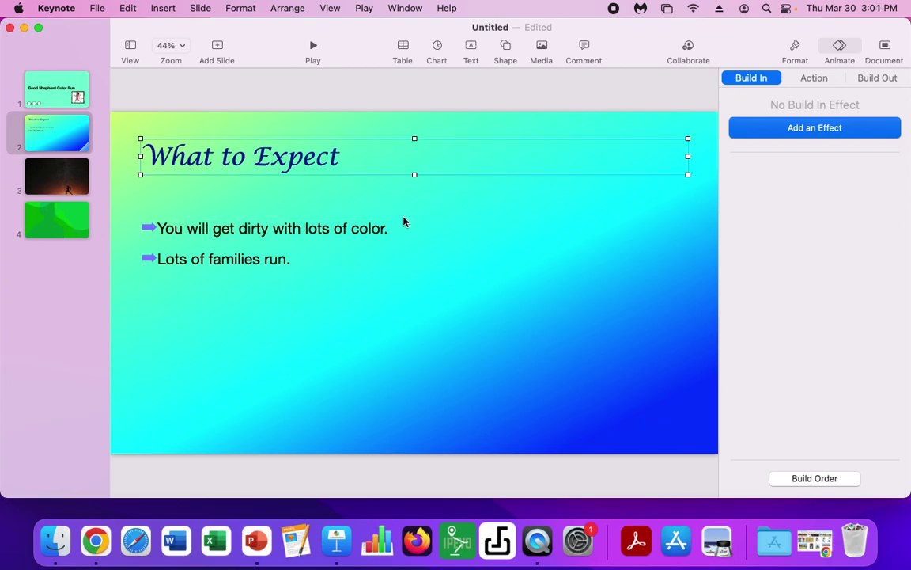
{"action": "left_click", "coordinate": [399, 231]}
{"action": "left_click", "coordinate": [839, 125]}
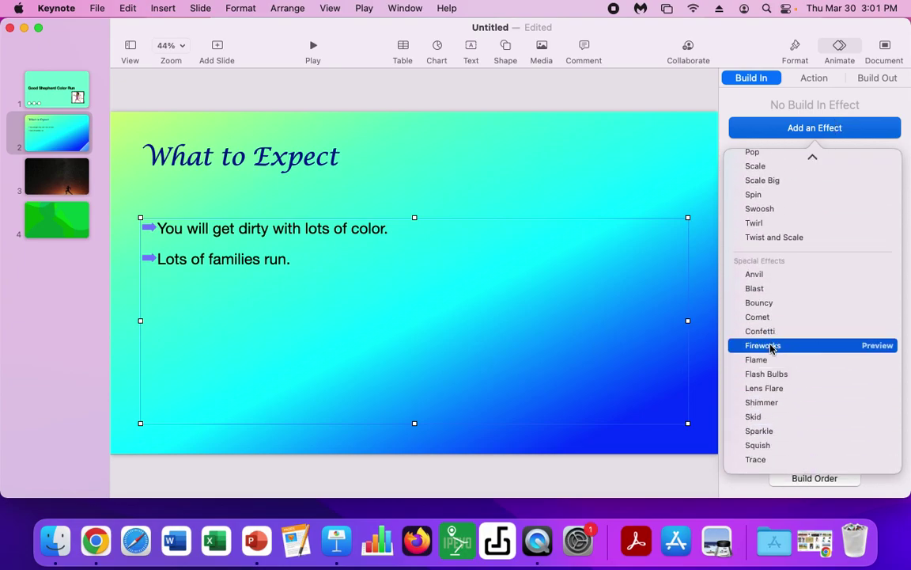
{"action": "left_click", "coordinate": [766, 373]}
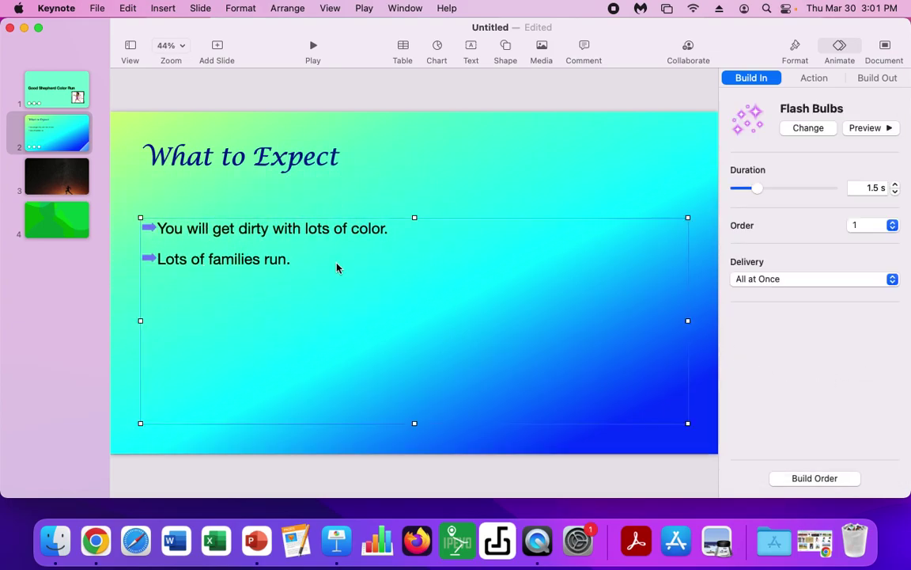
- Preview the Flash Bulbs build and set its delivery to All at Once
{"action": "left_click", "coordinate": [893, 280]}
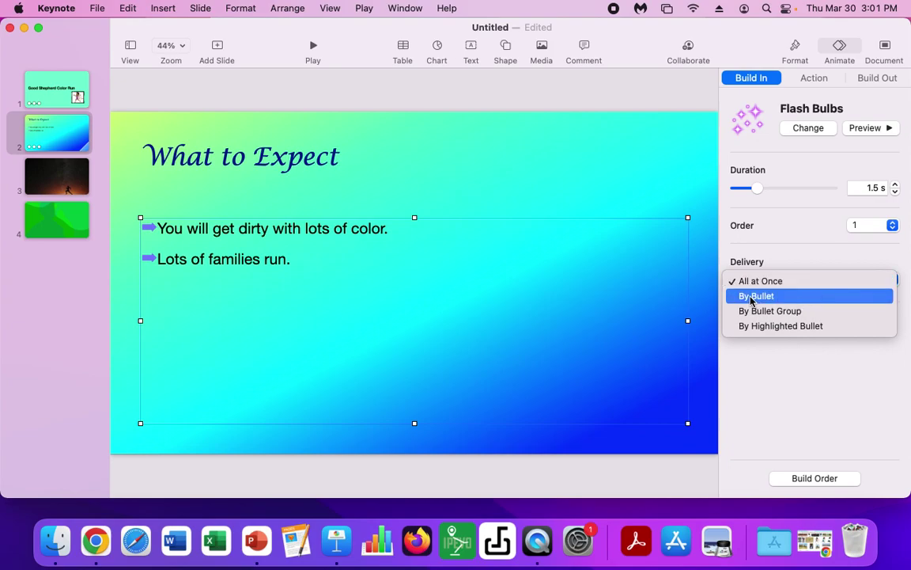
{"action": "key", "text": "Escape"}
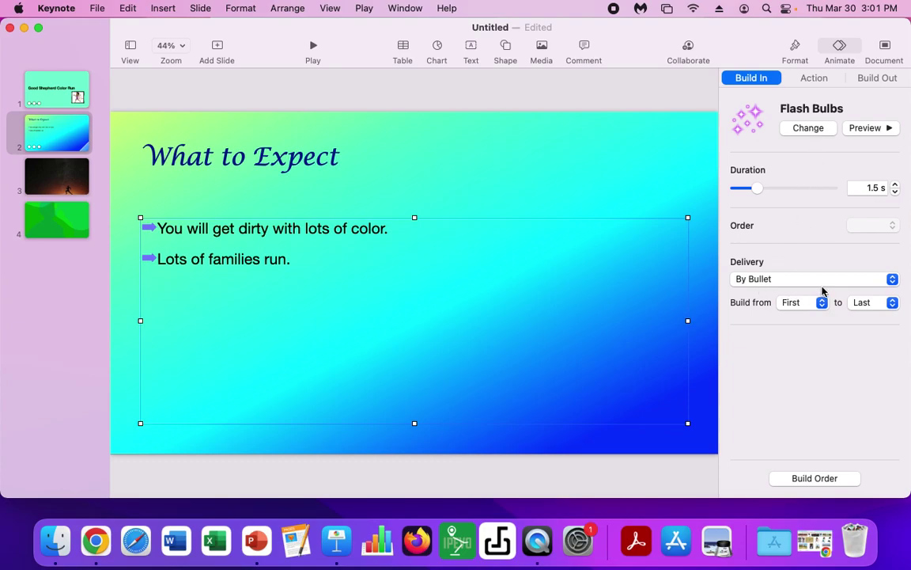
{"action": "left_click", "coordinate": [870, 130]}
{"action": "left_click", "coordinate": [891, 280]}
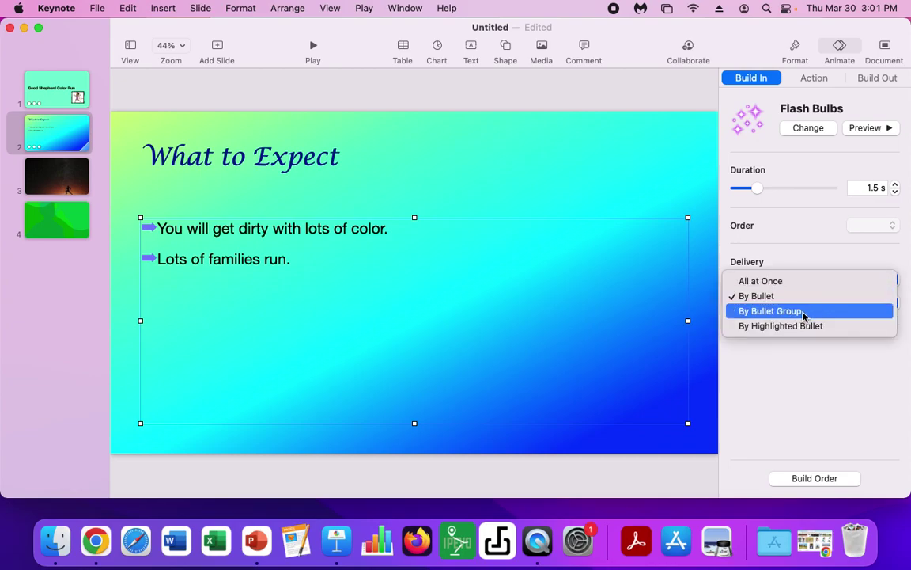
{"action": "left_click", "coordinate": [786, 281]}
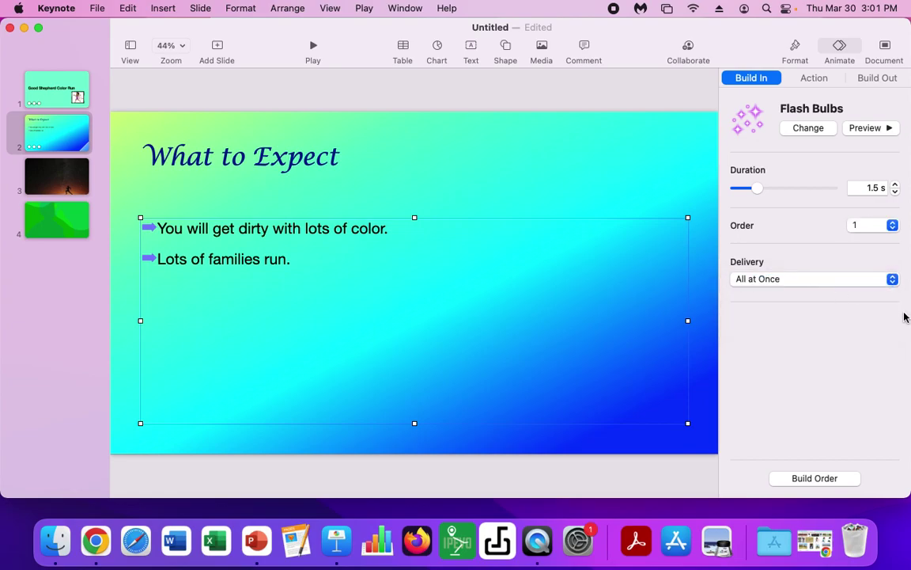
{"action": "left_click", "coordinate": [869, 129]}
- Give the 'What to Expect' title a Keyboard build-in and set it as build 1
{"action": "left_click", "coordinate": [263, 154]}
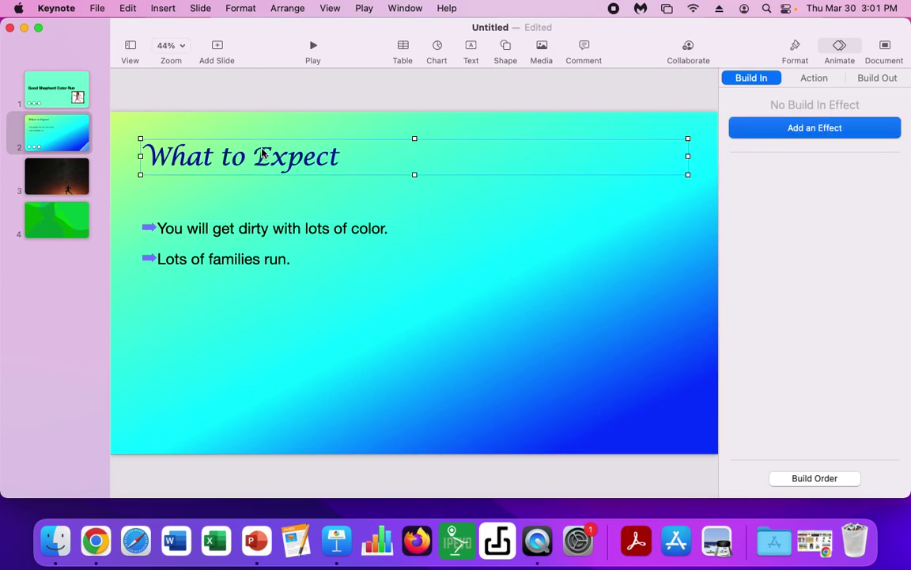
{"action": "left_click", "coordinate": [771, 121]}
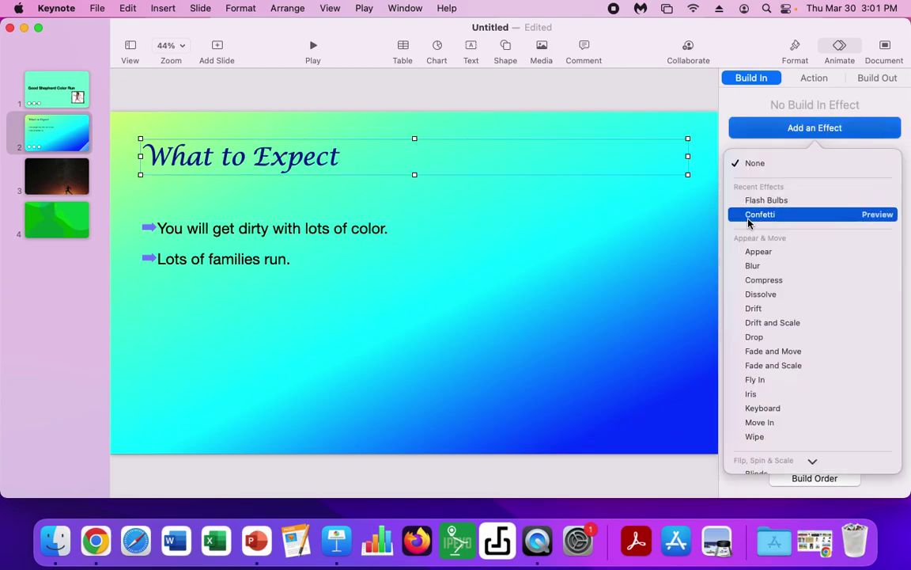
{"action": "left_click", "coordinate": [772, 409]}
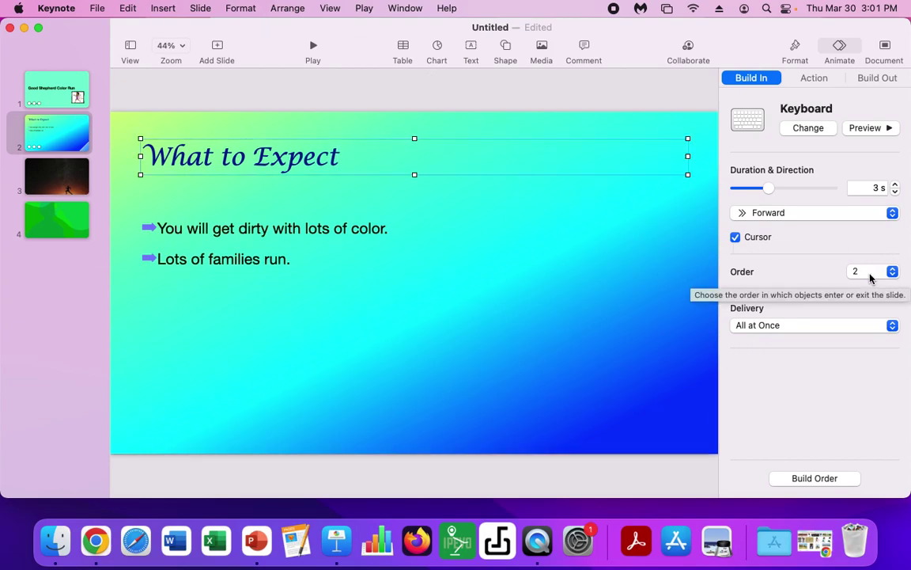
{"action": "left_click", "coordinate": [892, 272]}
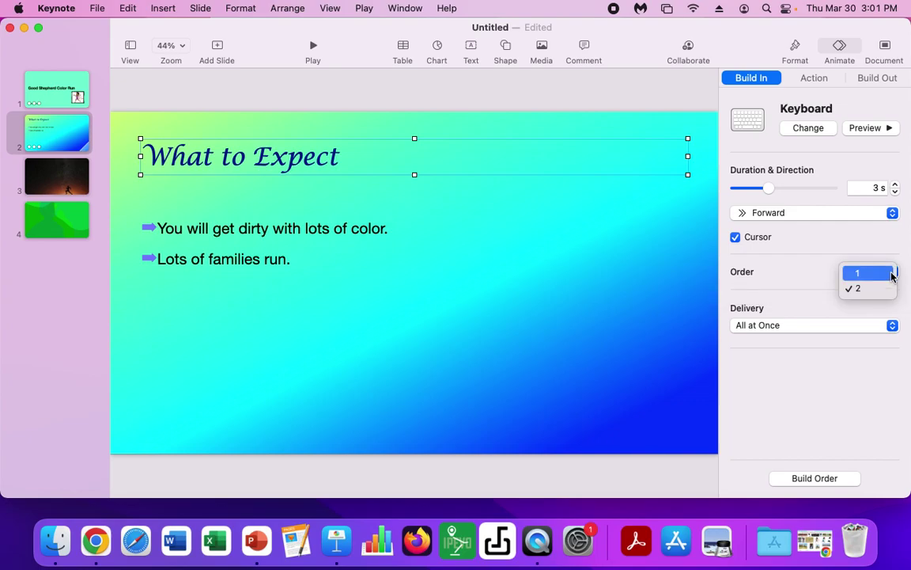
{"action": "left_click", "coordinate": [863, 272]}
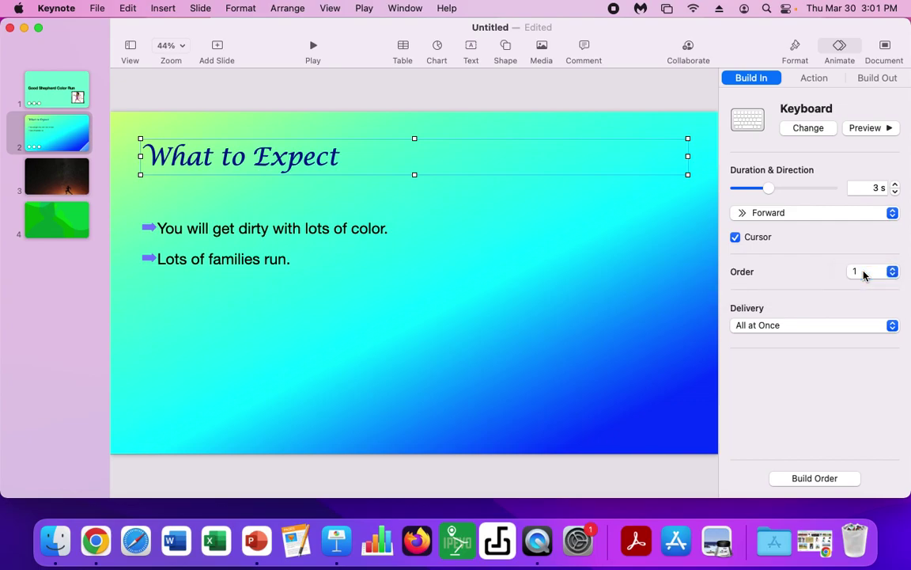
{"action": "left_click", "coordinate": [315, 230]}
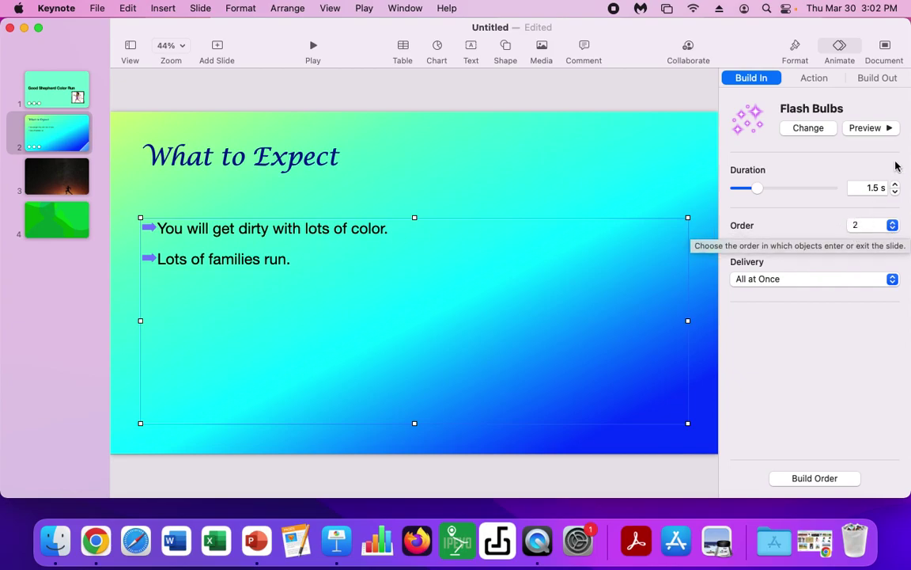
{"action": "left_click", "coordinate": [872, 128]}
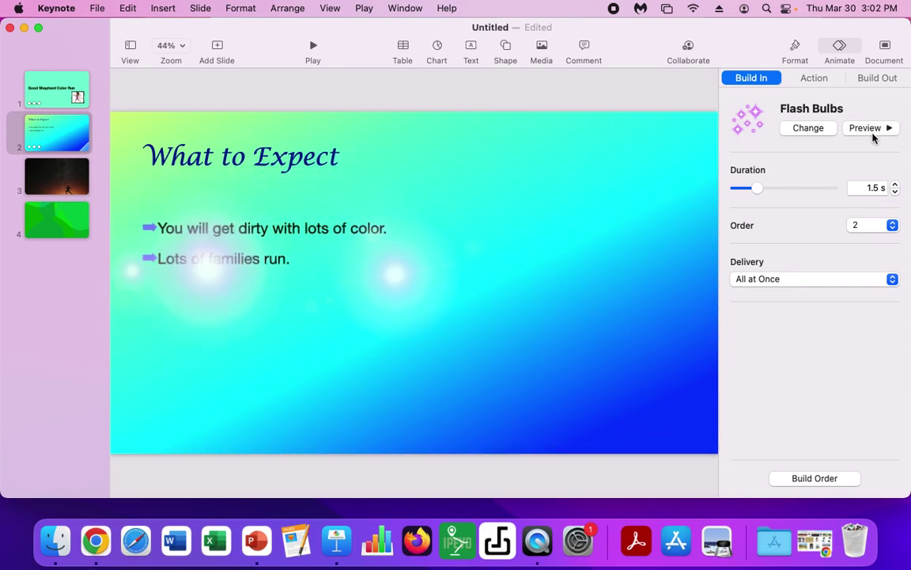
{"action": "left_click", "coordinate": [224, 143]}
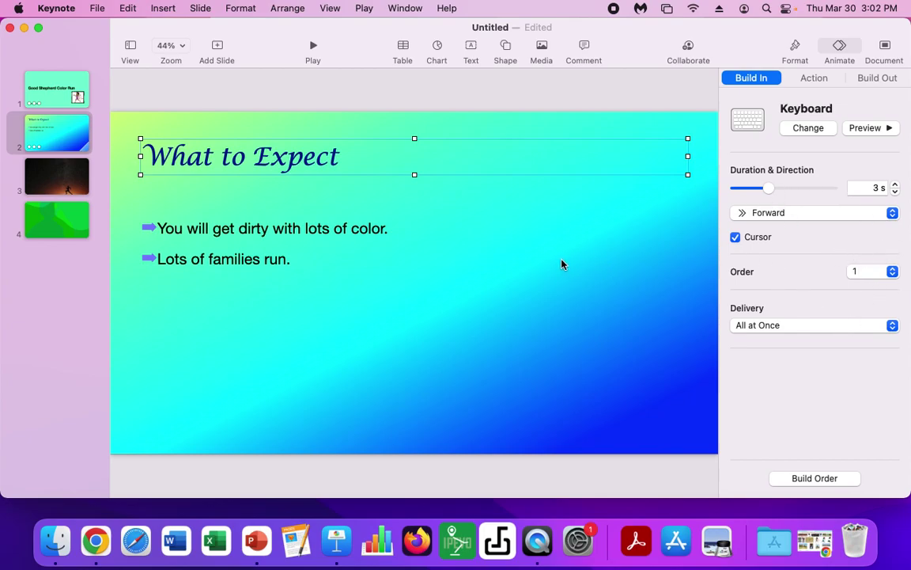
- Review slide 2's build order, then return to slide 1
{"action": "left_click", "coordinate": [819, 479]}
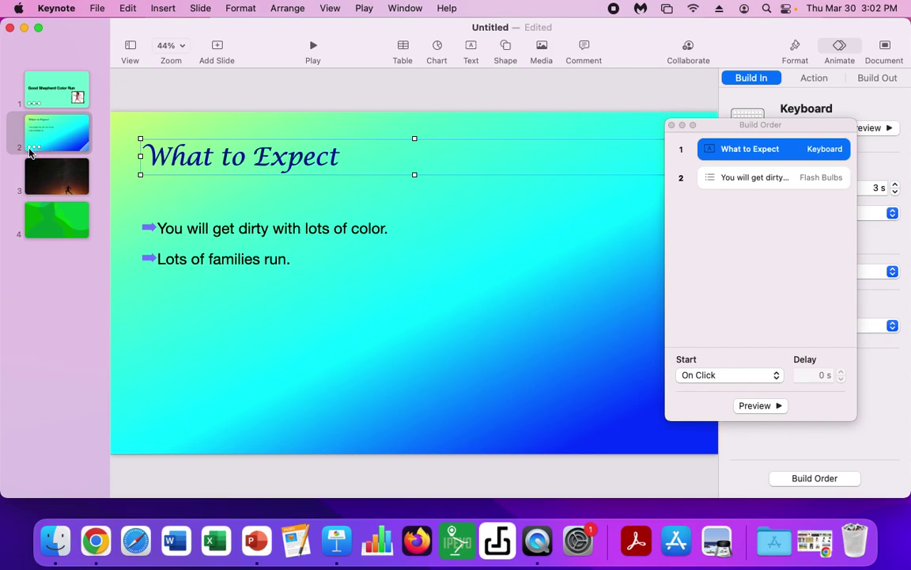
{"action": "left_click", "coordinate": [670, 126]}
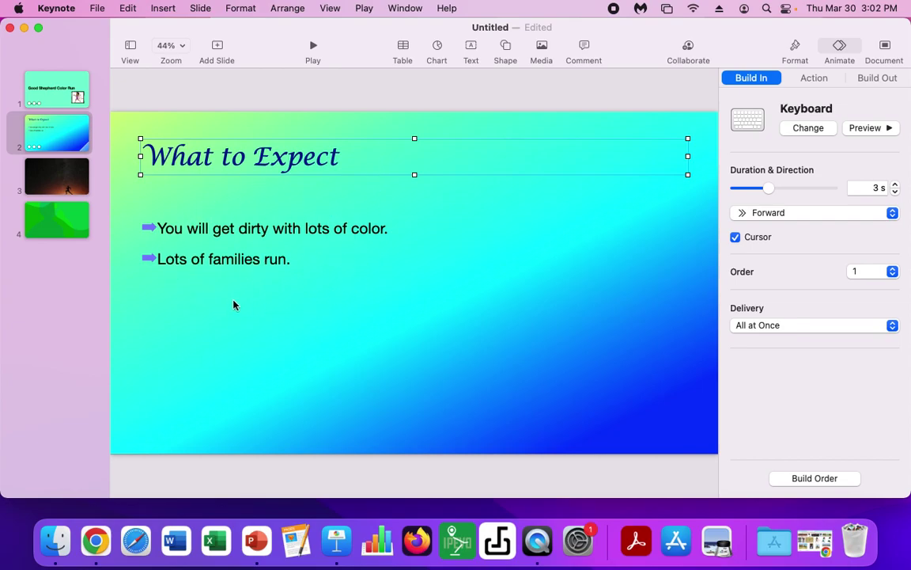
{"action": "left_click", "coordinate": [77, 89]}
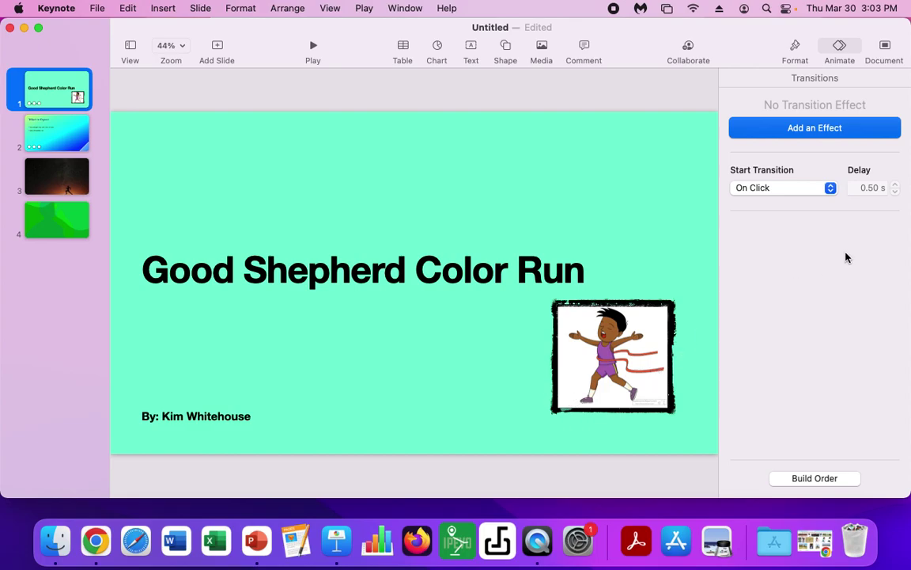
- Give the runner picture on slide 1 a Fireworks build-in, second after the title
{"action": "left_click", "coordinate": [635, 344]}
{"action": "left_click", "coordinate": [826, 126]}
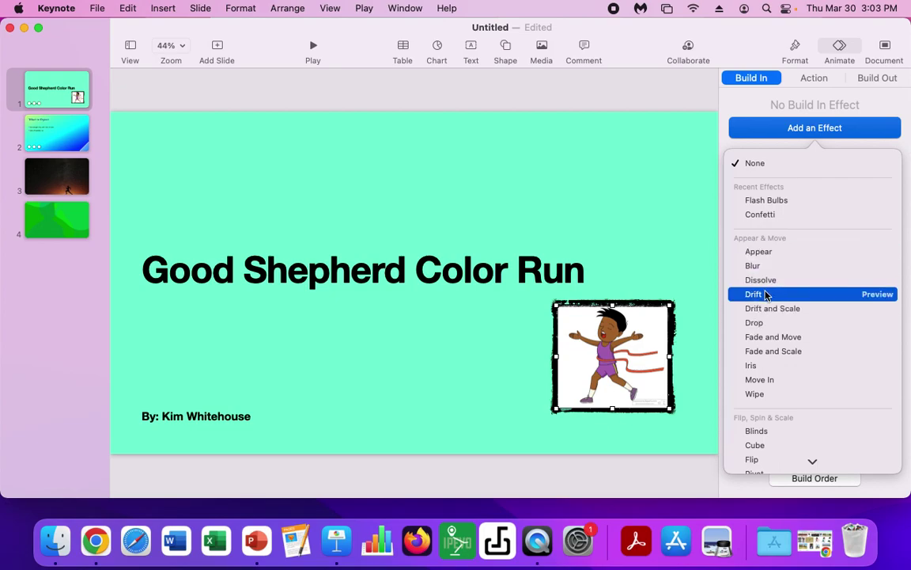
{"action": "scroll", "coordinate": [755, 404], "scroll_direction": "down", "scroll_amount": 5}
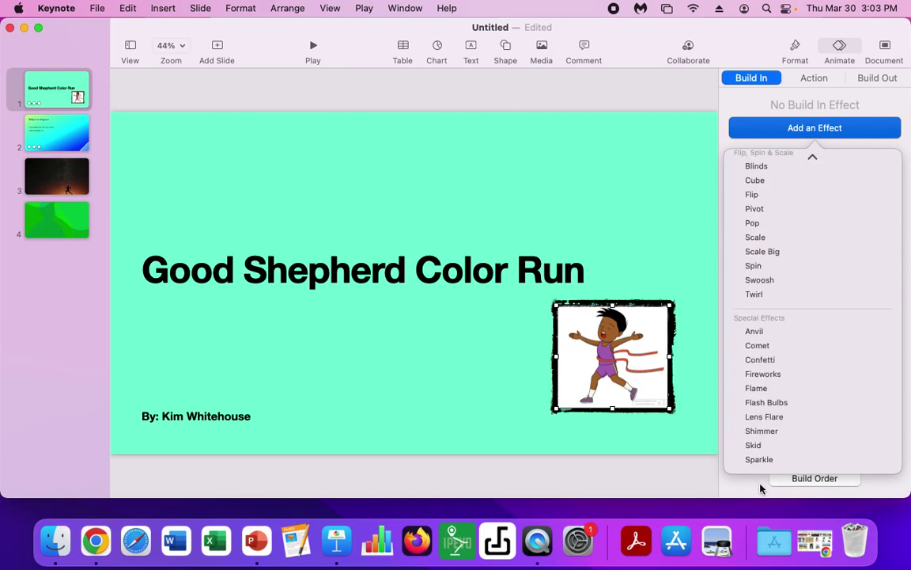
{"action": "left_click", "coordinate": [764, 375]}
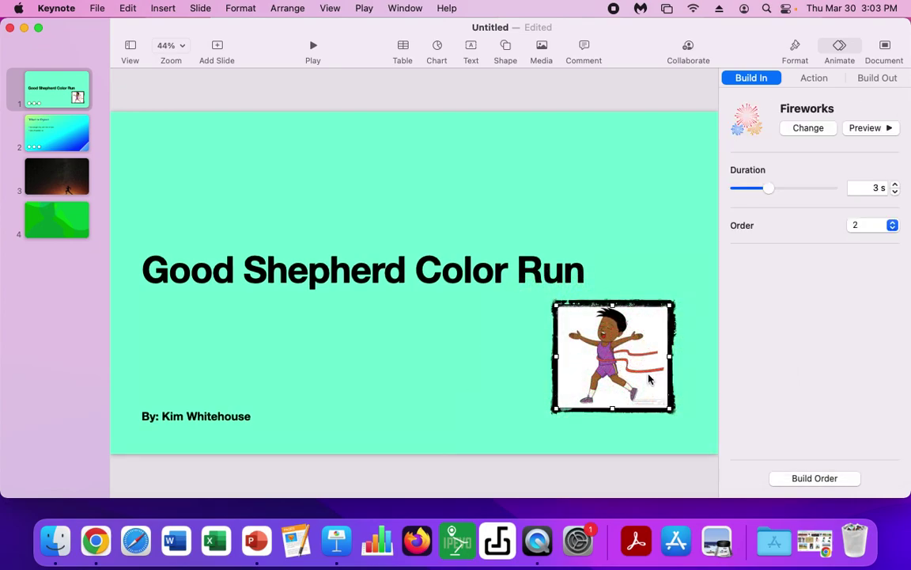
{"action": "left_click", "coordinate": [809, 127]}
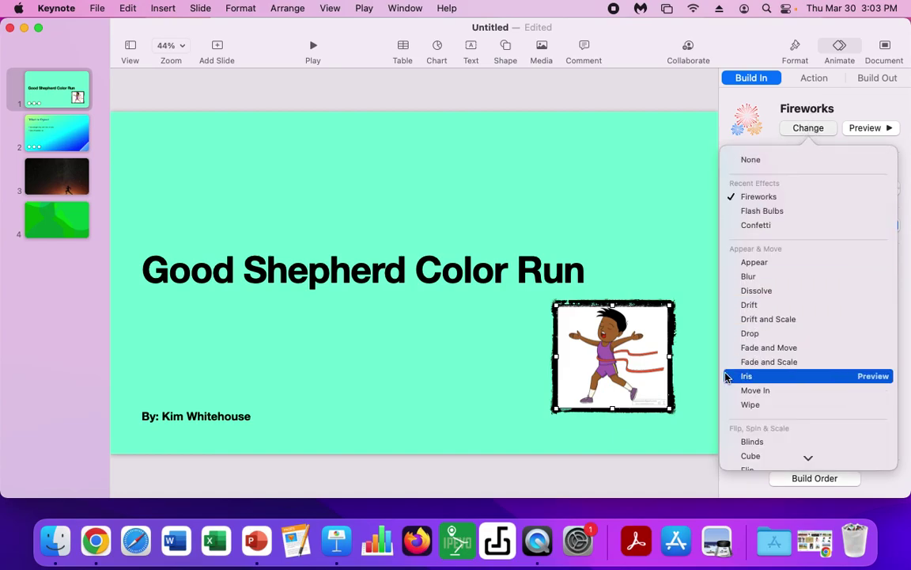
- Check the slide 1 title's Confetti build, then return to slide 2
{"action": "left_click", "coordinate": [621, 207]}
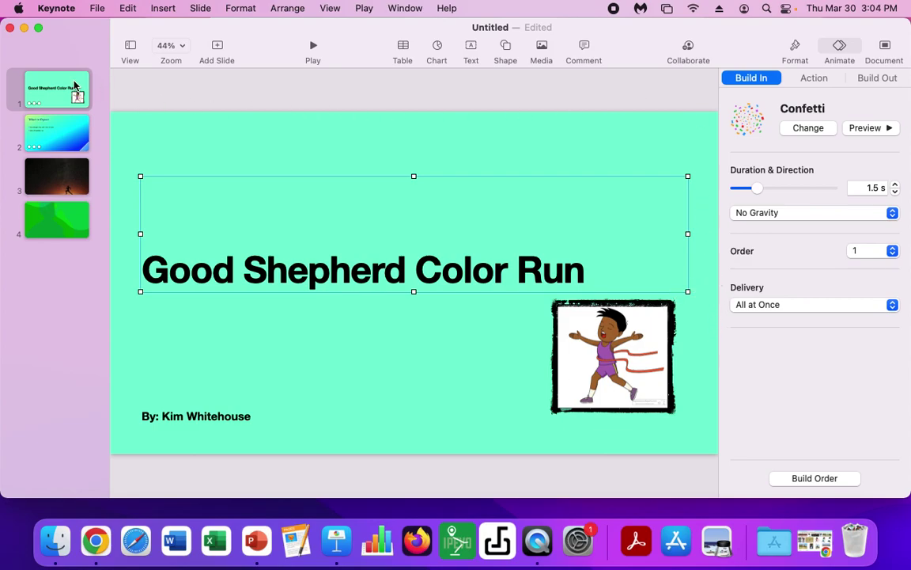
{"action": "left_click", "coordinate": [63, 131]}
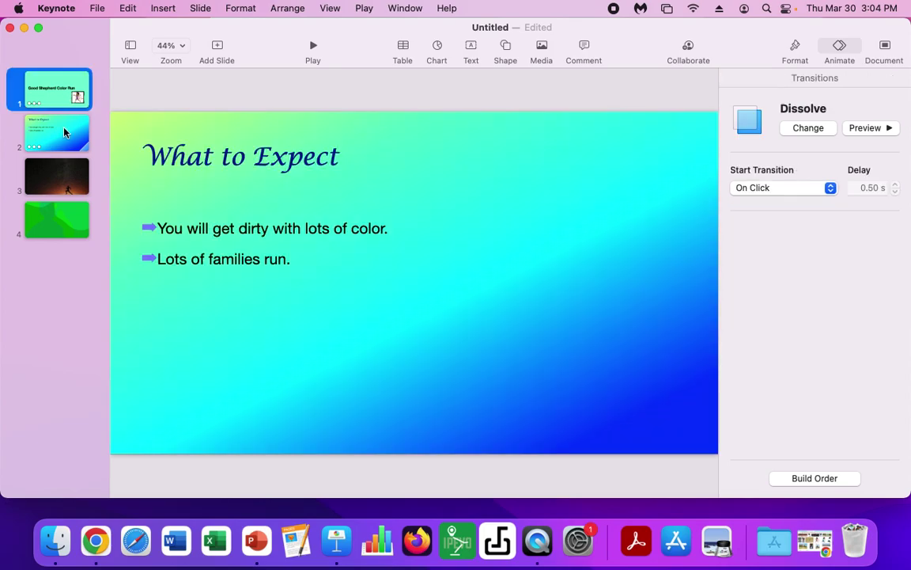